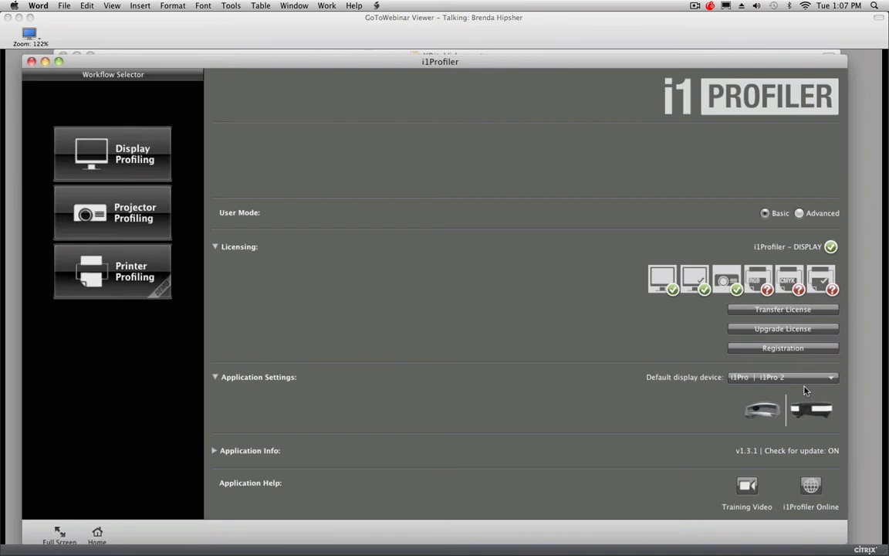
# Step: Set the default display device to i1Display and switch the user mode to Advanced
pyautogui.click(801, 378)
pyautogui.click(794, 383)
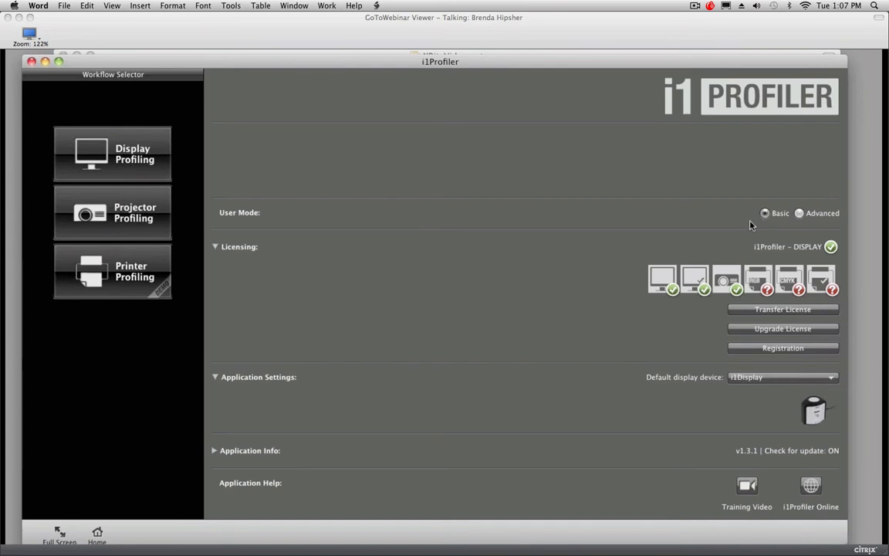
pyautogui.click(800, 213)
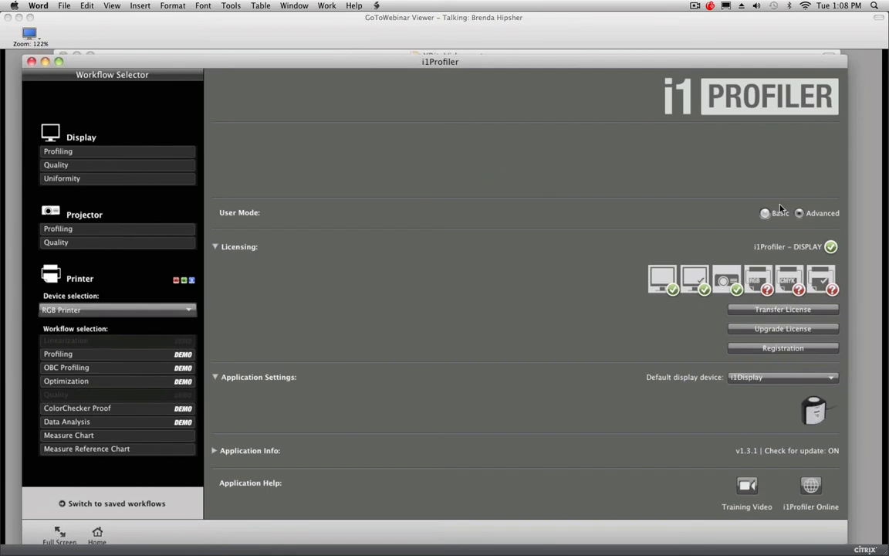
pyautogui.click(766, 214)
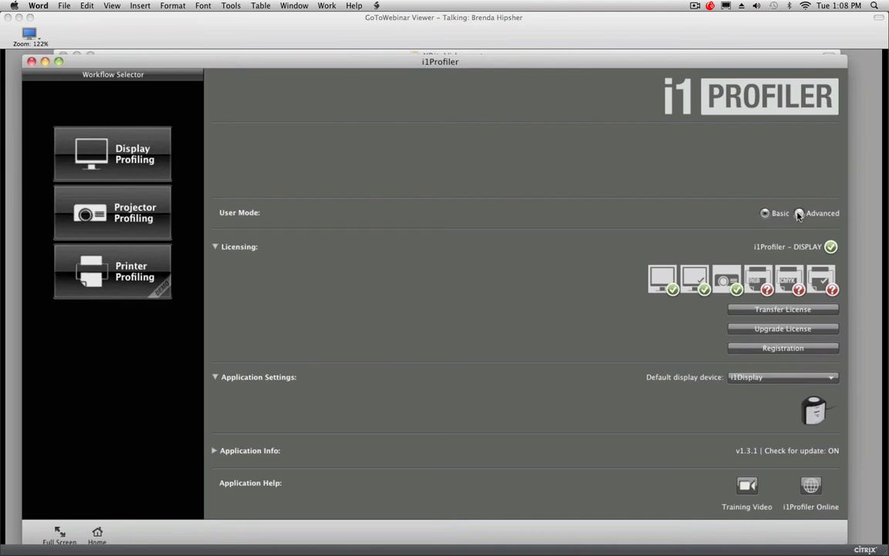
pyautogui.click(799, 214)
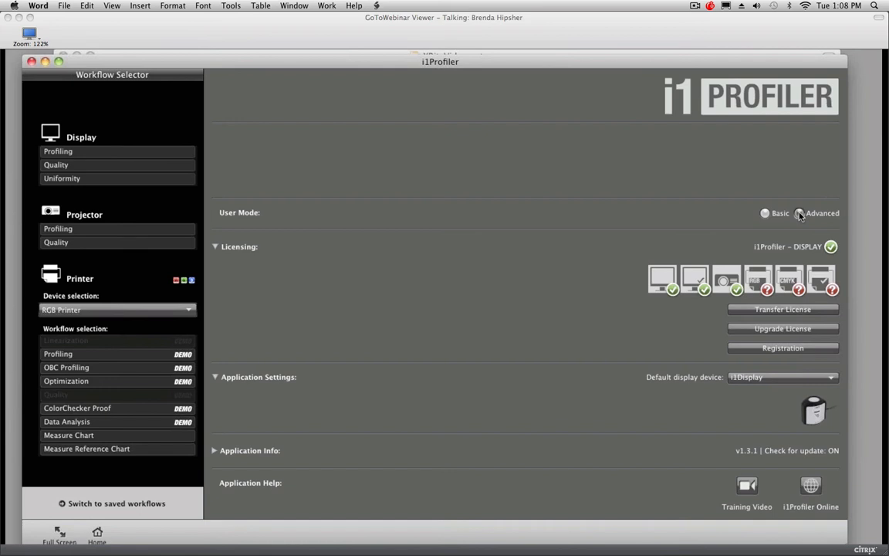
pyautogui.click(390, 302)
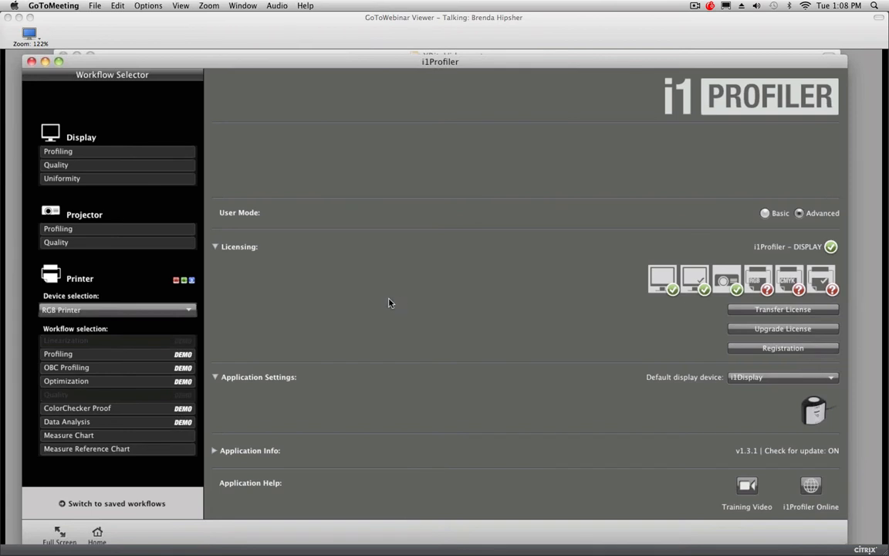
# Step: Load the saved display profiling workflow ITU-R Rec. BT709.dwxf
pyautogui.click(127, 505)
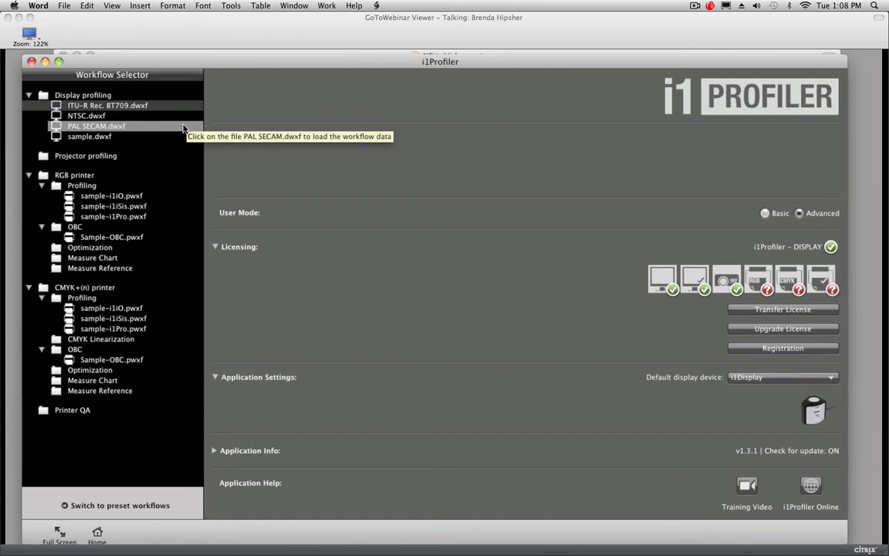
pyautogui.click(134, 108)
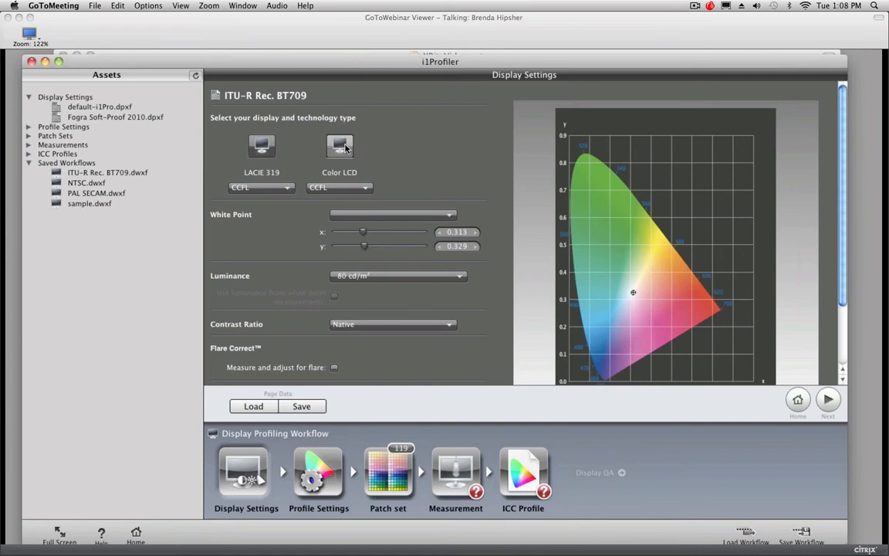
pyautogui.moveTo(429, 63); pyautogui.dragTo(439, 64)
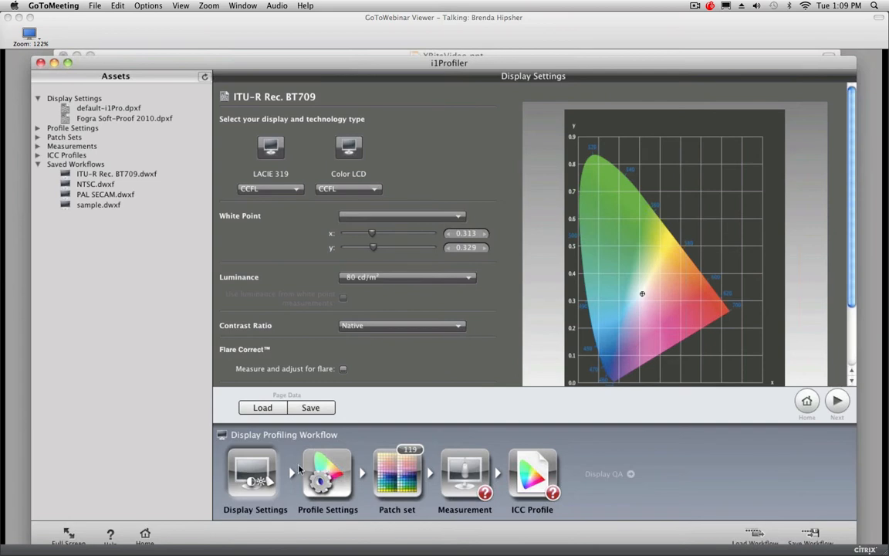
# Step: In the workflow's profile settings, select Version 2 as the ICC profile version
pyautogui.click(330, 477)
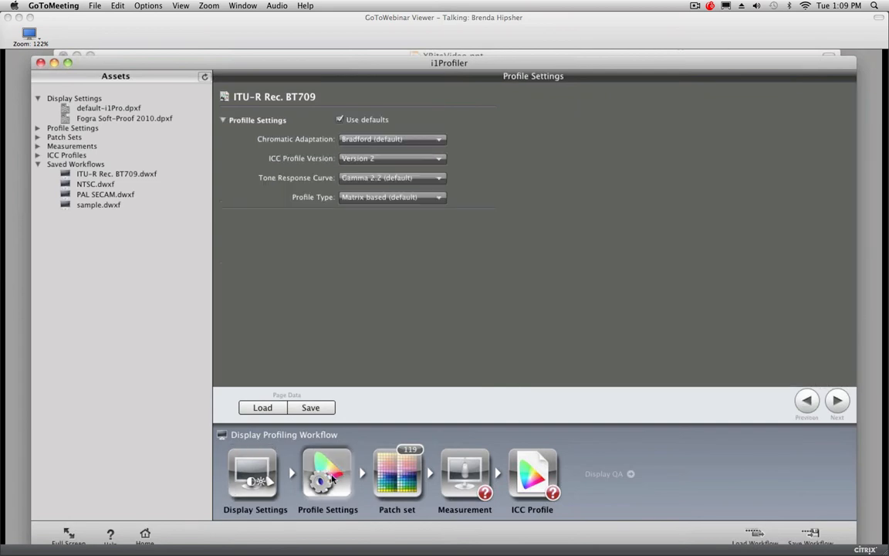
pyautogui.click(438, 162)
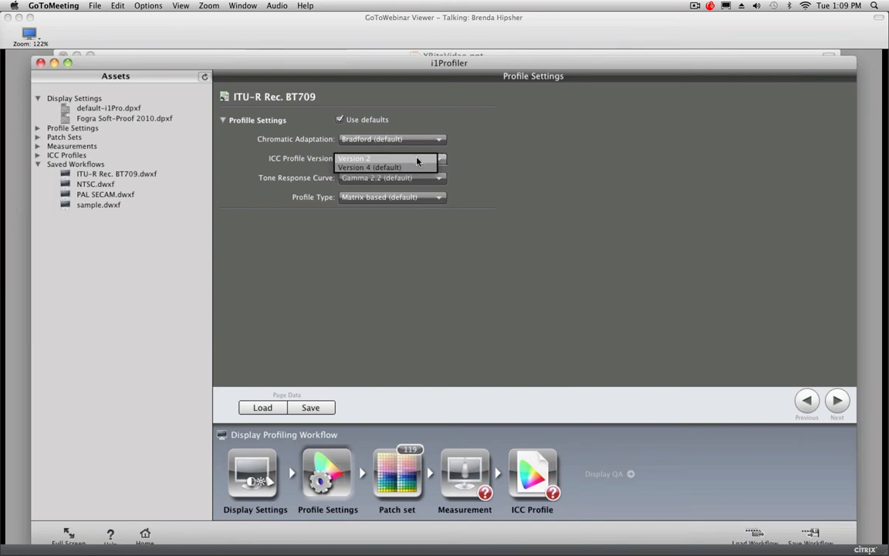
pyautogui.click(417, 160)
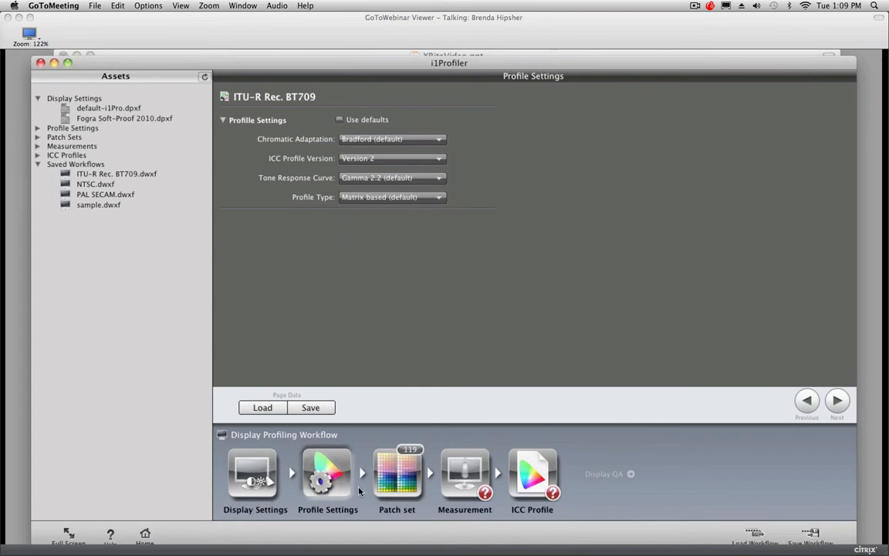
# Step: Go to the workflow's patch set stage and try the Medium and Large patch set sizes
pyautogui.click(399, 478)
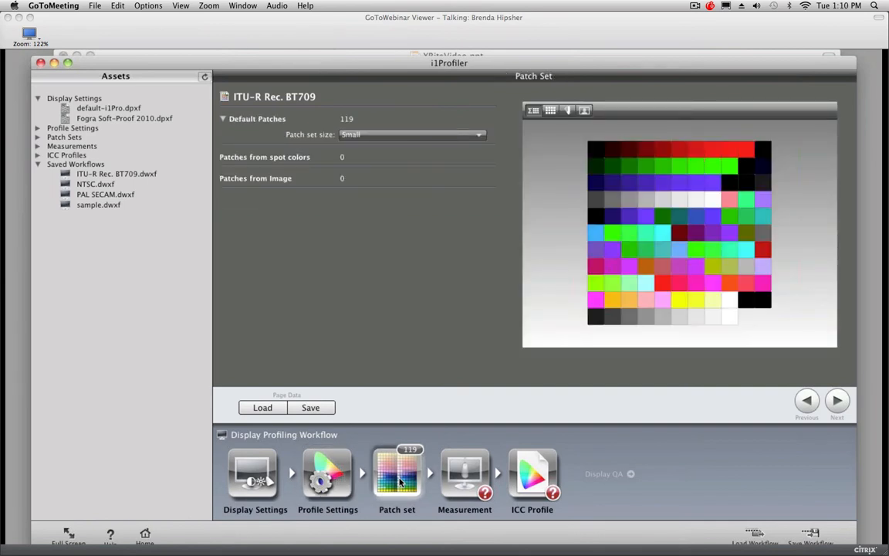
pyautogui.click(478, 135)
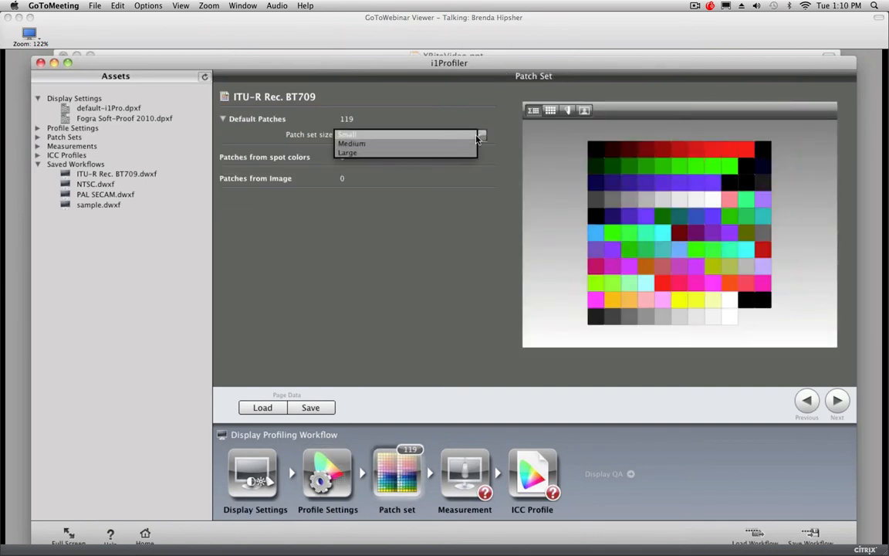
pyautogui.click(452, 143)
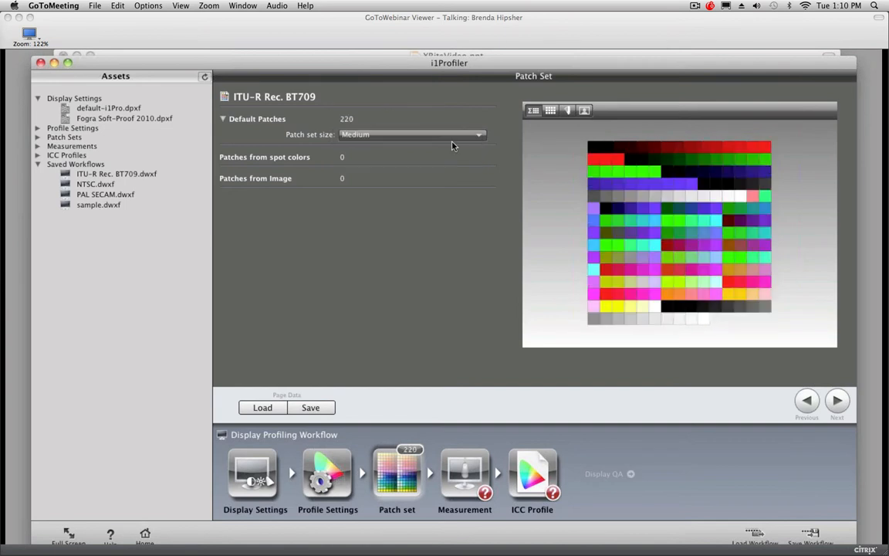
pyautogui.click(456, 137)
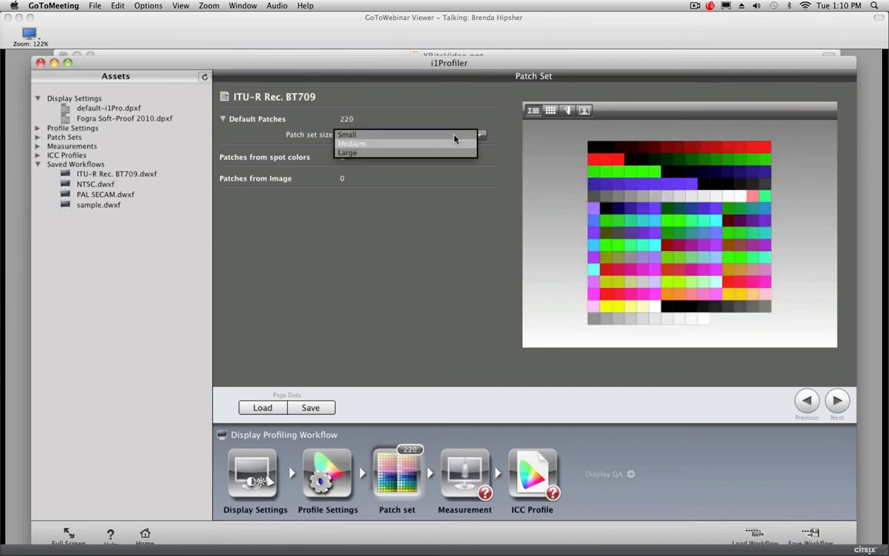
pyautogui.click(431, 152)
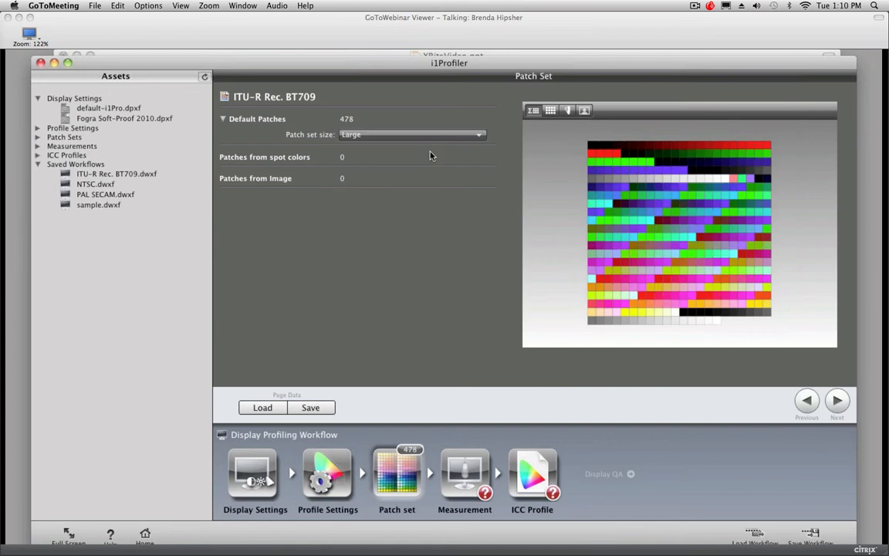
pyautogui.click(430, 142)
pyautogui.click(418, 142)
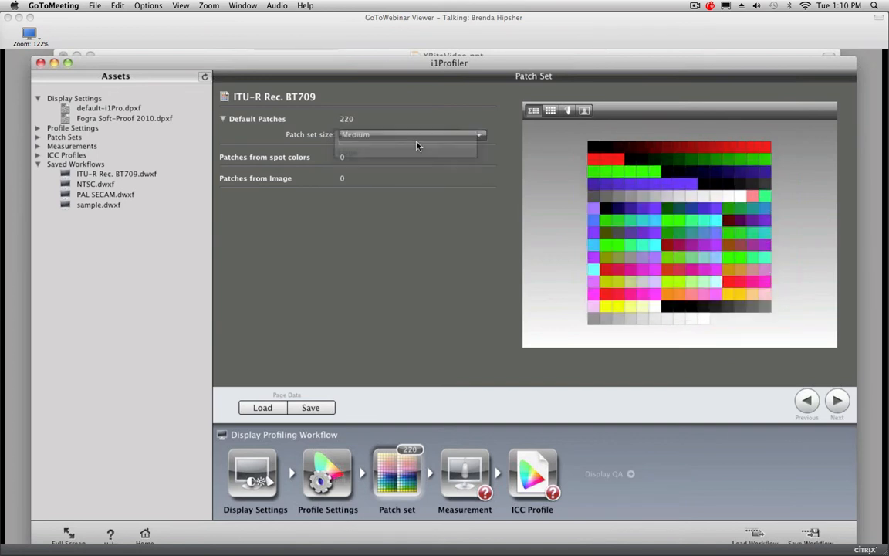
# Step: View the options for adding patches from spot colors and from an image, and set the patch set size to Small
pyautogui.click(571, 113)
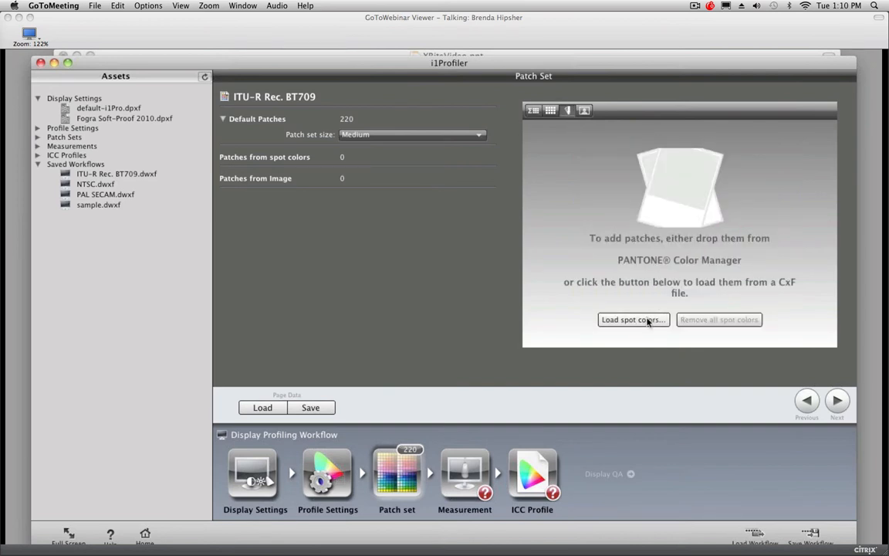
pyautogui.click(584, 112)
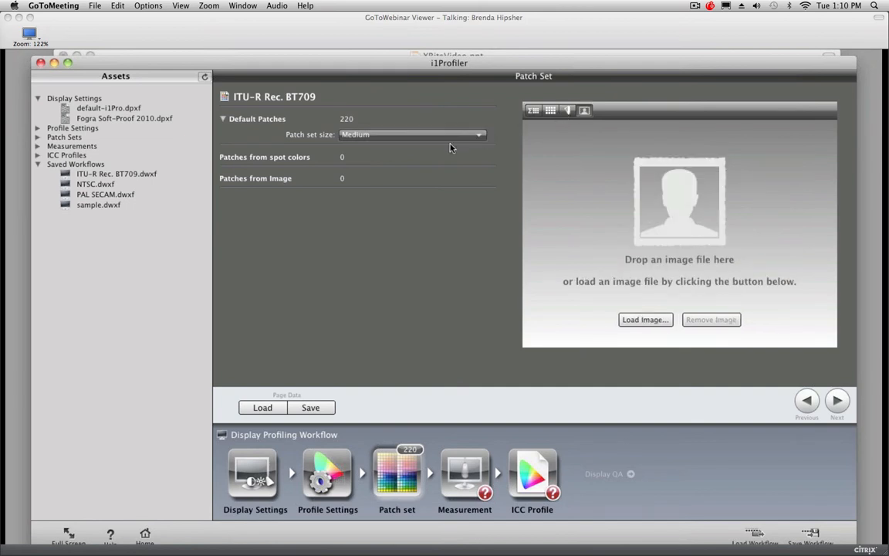
pyautogui.click(534, 111)
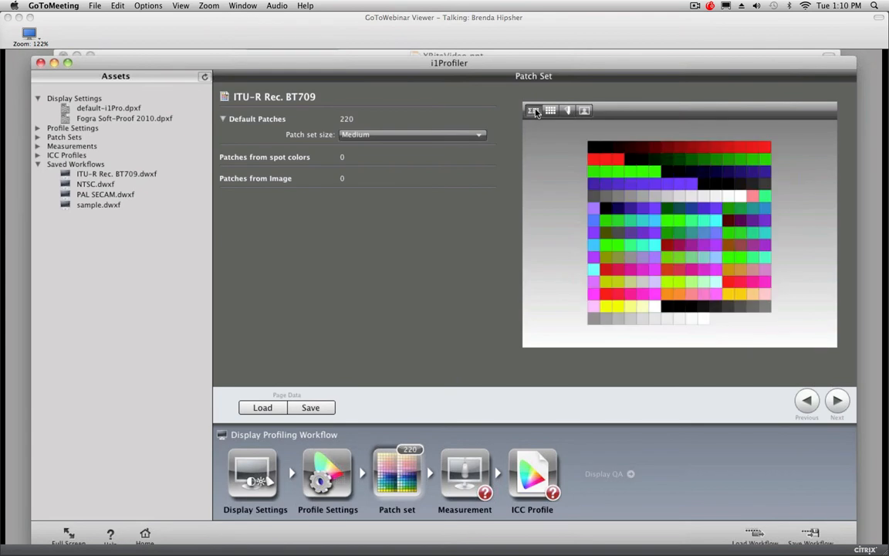
pyautogui.click(418, 135)
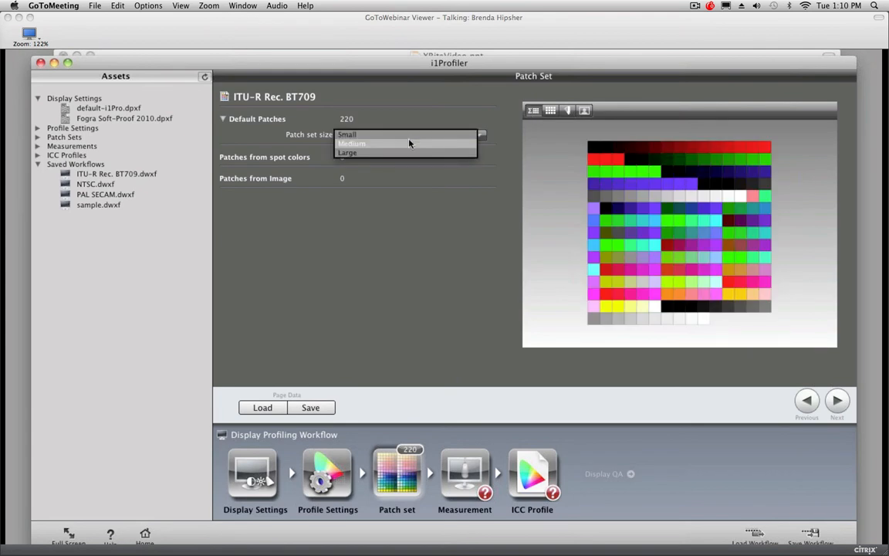
pyautogui.click(408, 137)
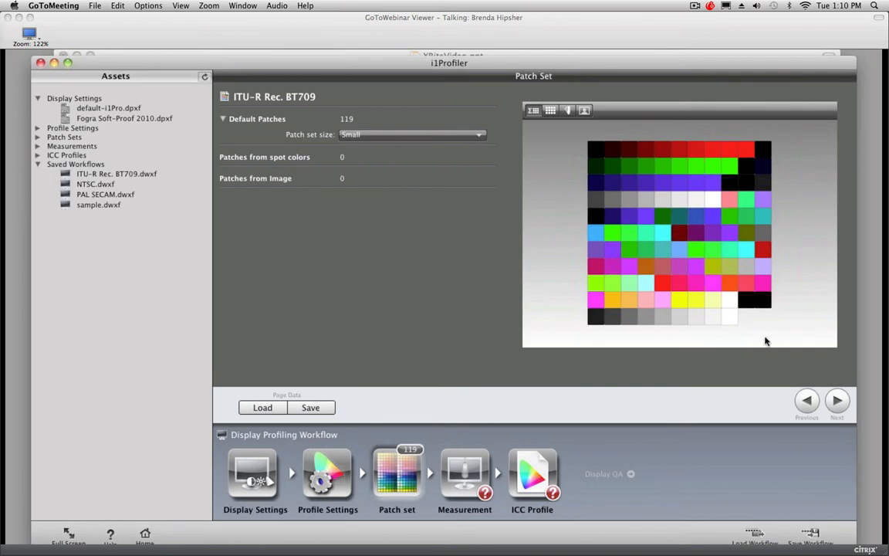
# Step: Go to the measurement stage and examine the display hardware setup options for automatic and manual display control
pyautogui.click(462, 483)
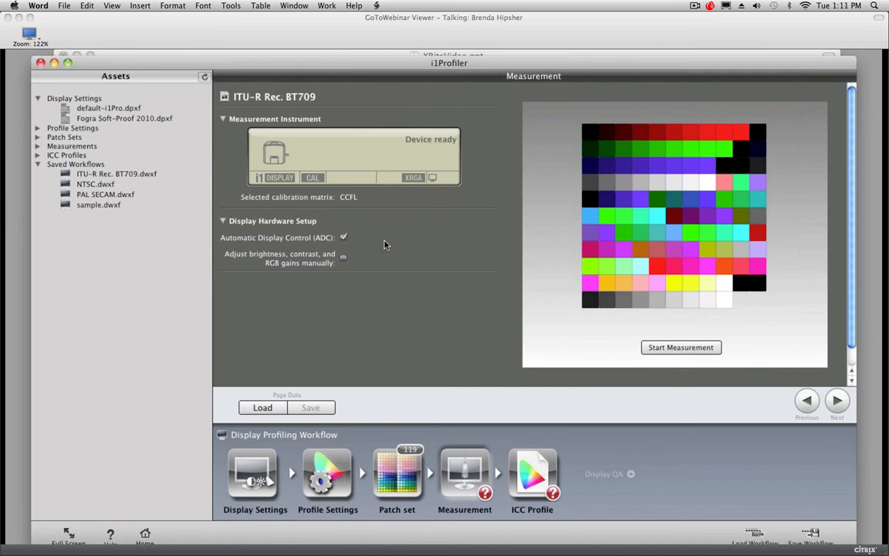
pyautogui.click(368, 245)
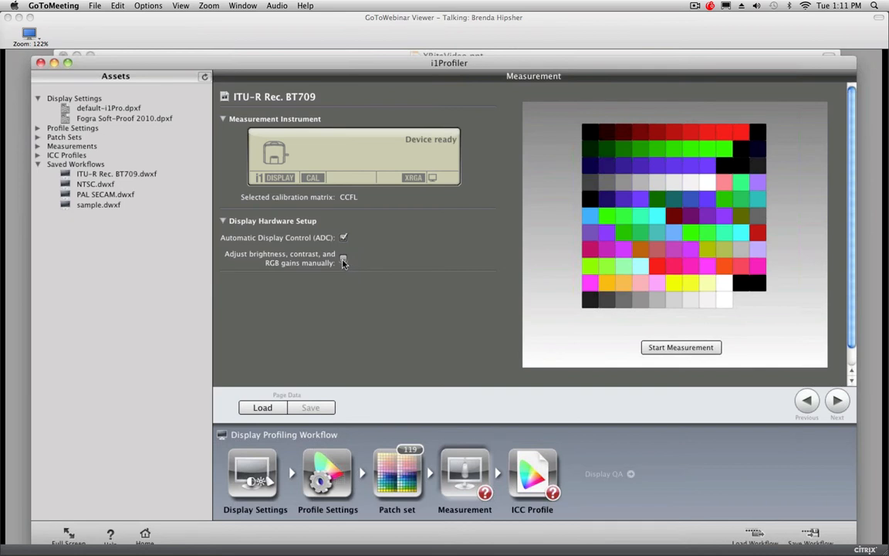
pyautogui.click(343, 261)
pyautogui.press('super+Tab')
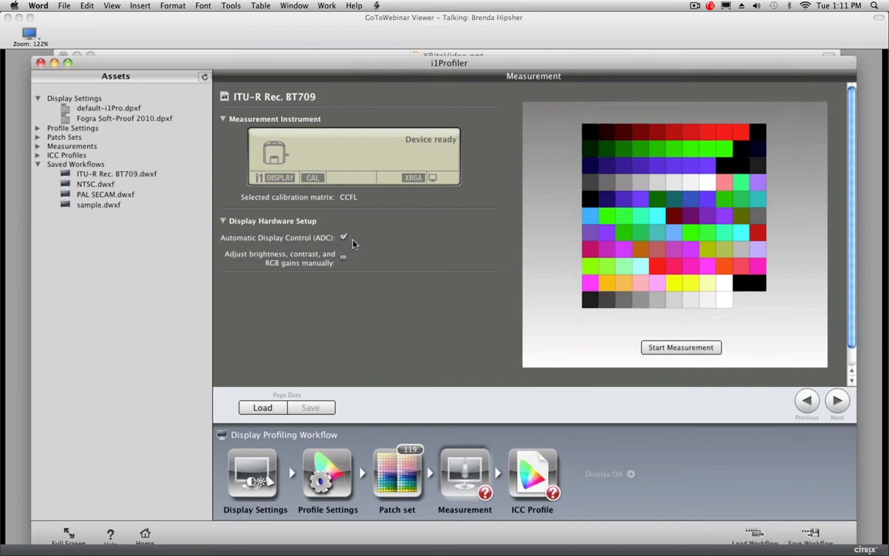
pyautogui.press('super+Tab')
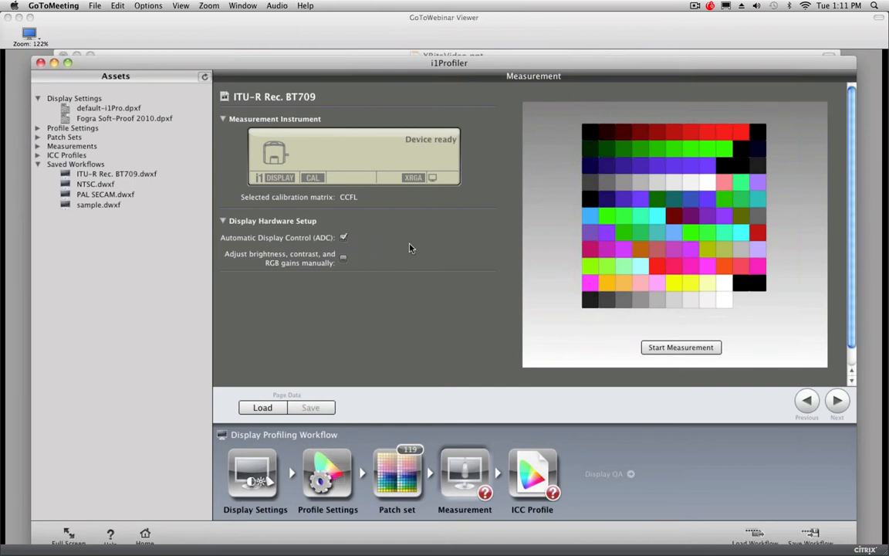
# Step: Start the display measurement, proceed through the device placement and brightness adjustment pages, and cancel the run during the patch readings
pyautogui.click(682, 350)
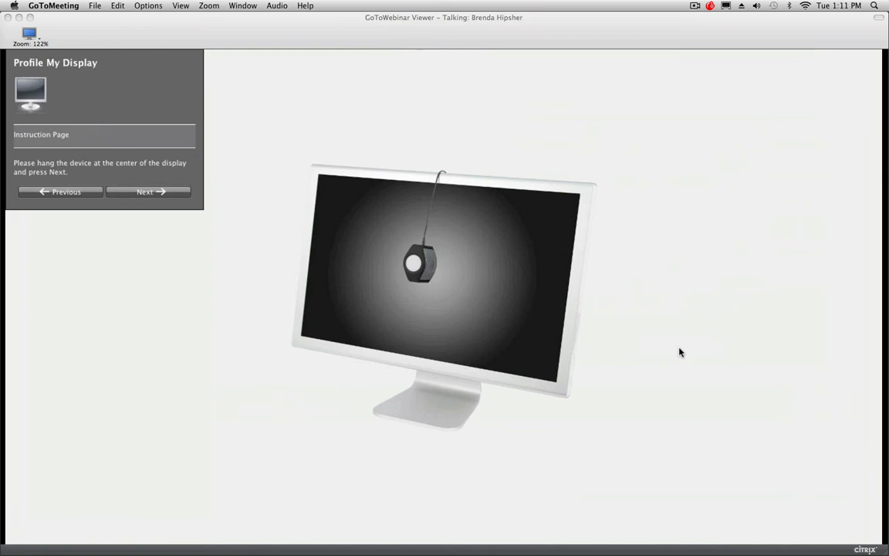
pyautogui.press('super+Tab')
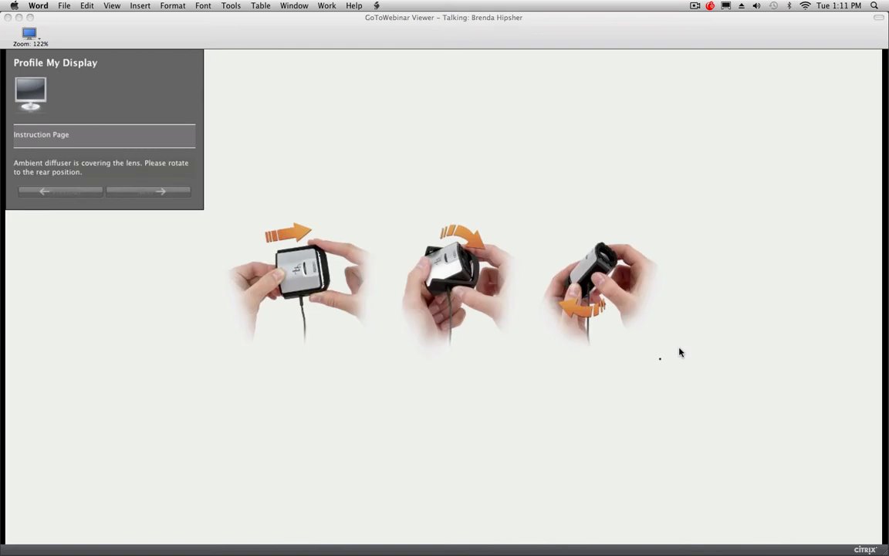
pyautogui.press('super+Tab')
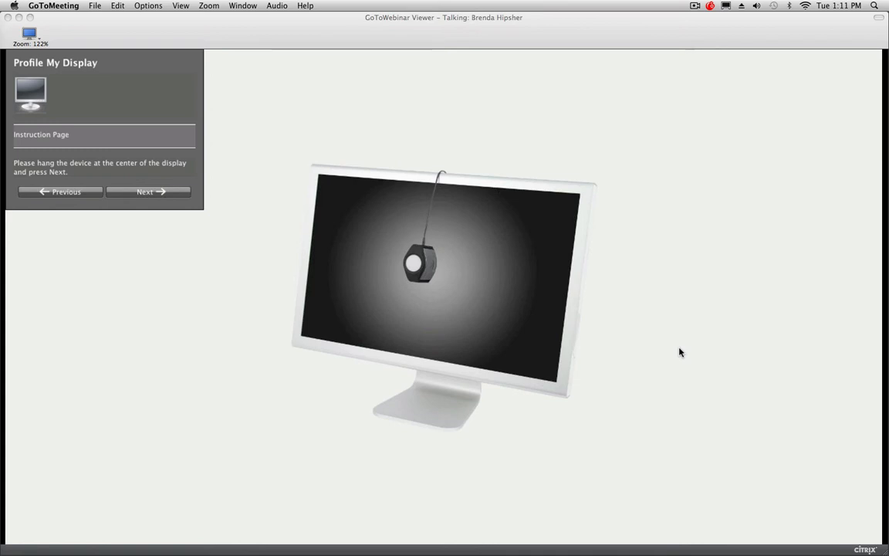
pyautogui.click(143, 193)
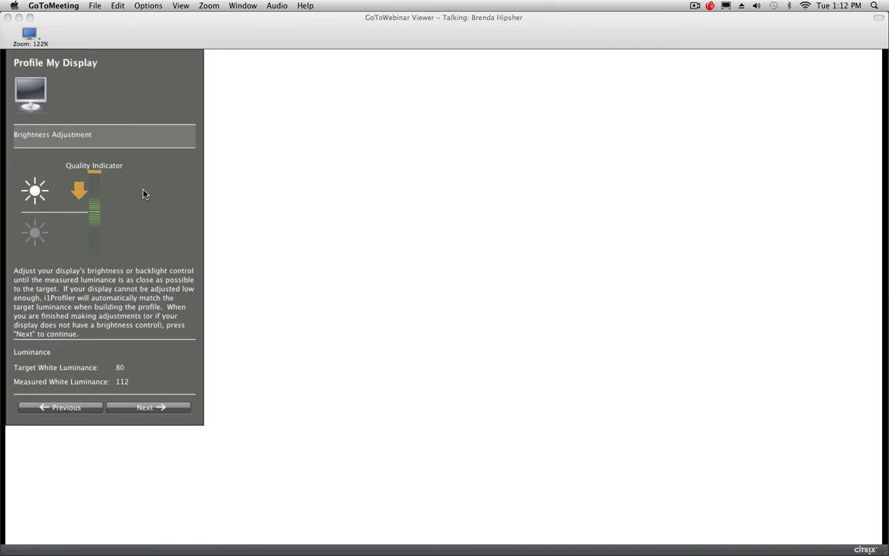
pyautogui.click(149, 405)
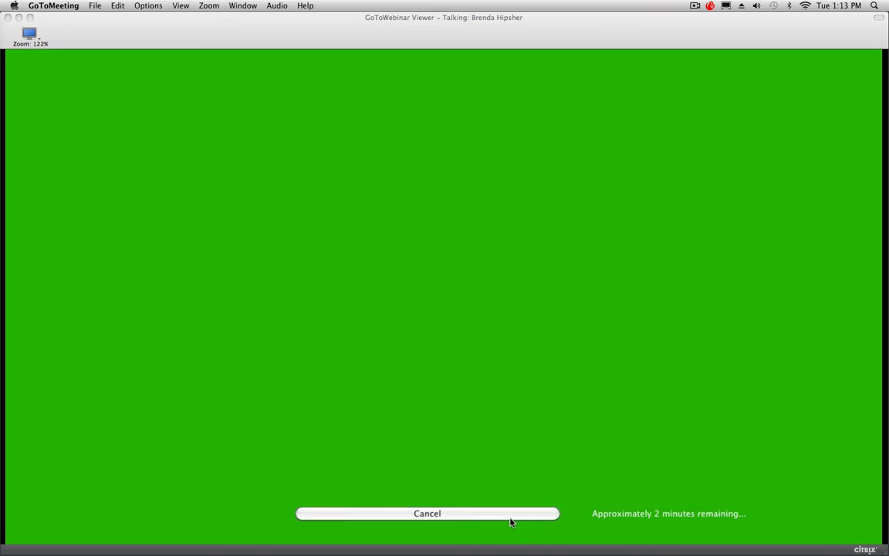
pyautogui.click(511, 514)
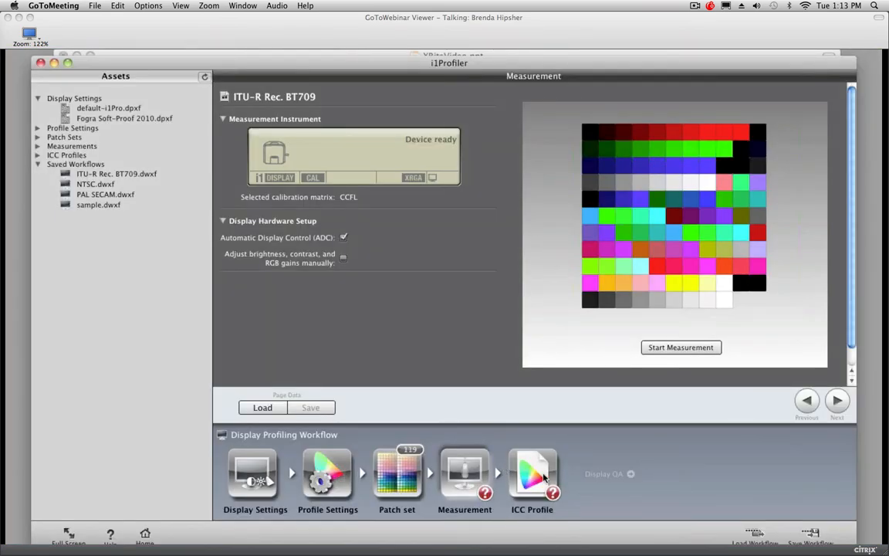
# Step: Switch to the XRiteVideo.ppt presentation in PowerPoint
pyautogui.click(163, 56)
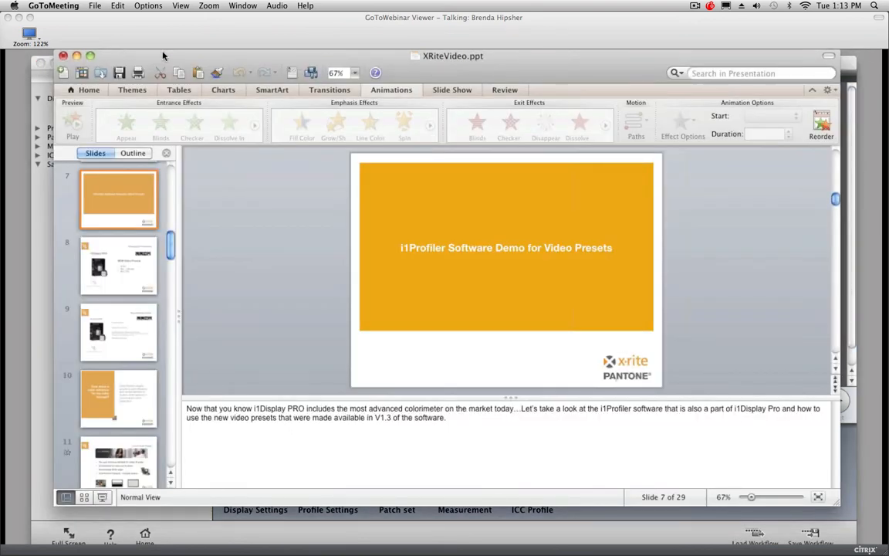